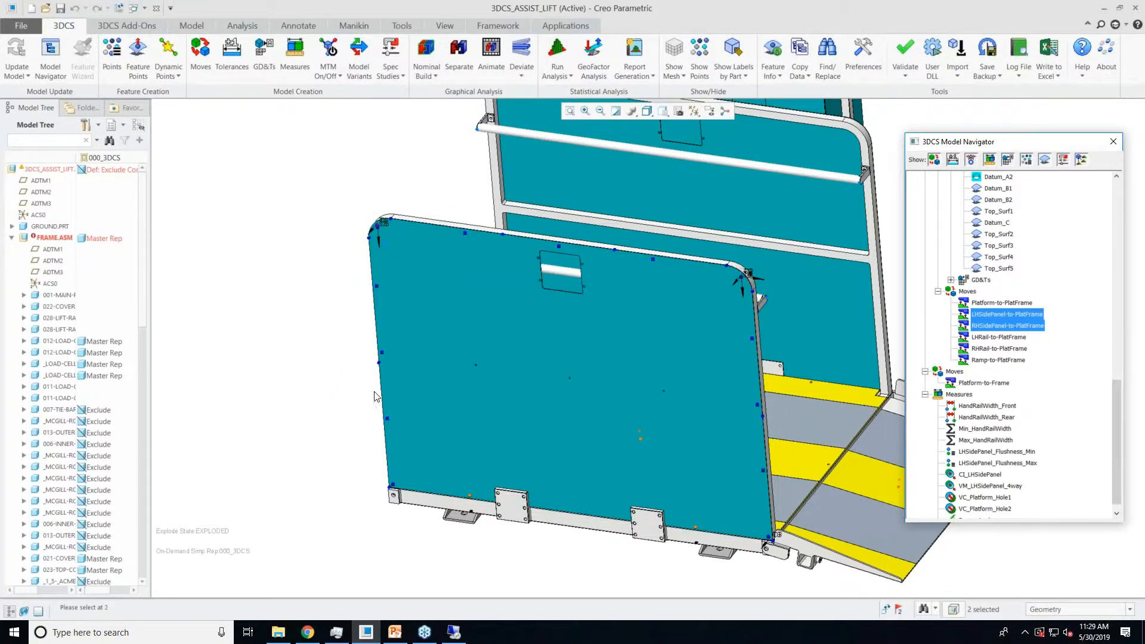
Open the CI_LHSidePanel circle interference measure and select Min Clearance as its measure type
click(984, 363)
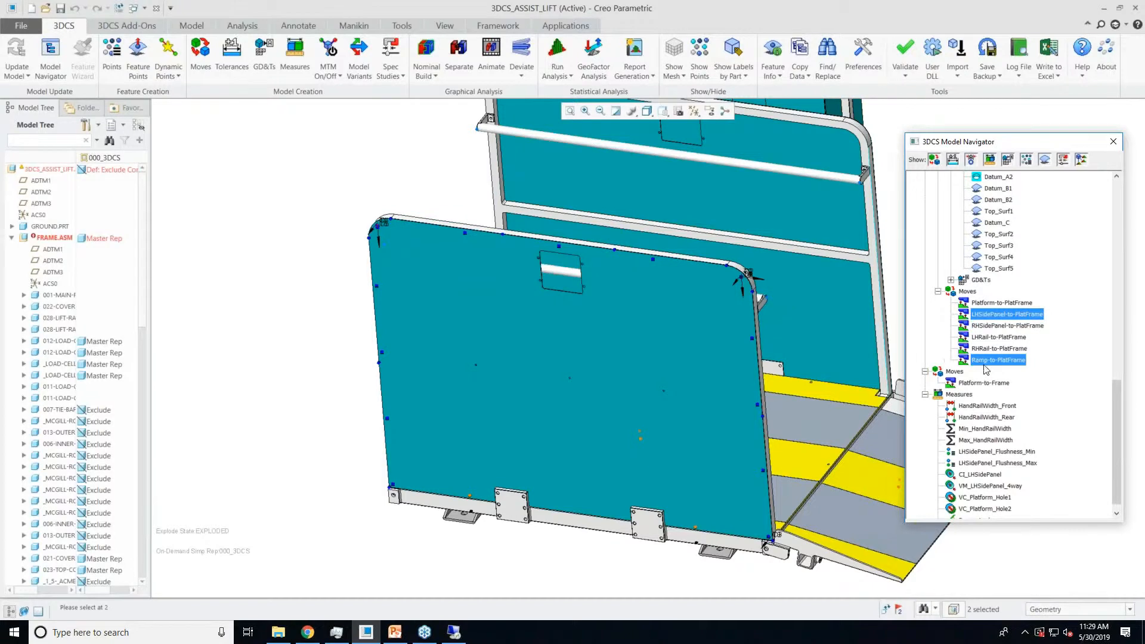
double_click(983, 475)
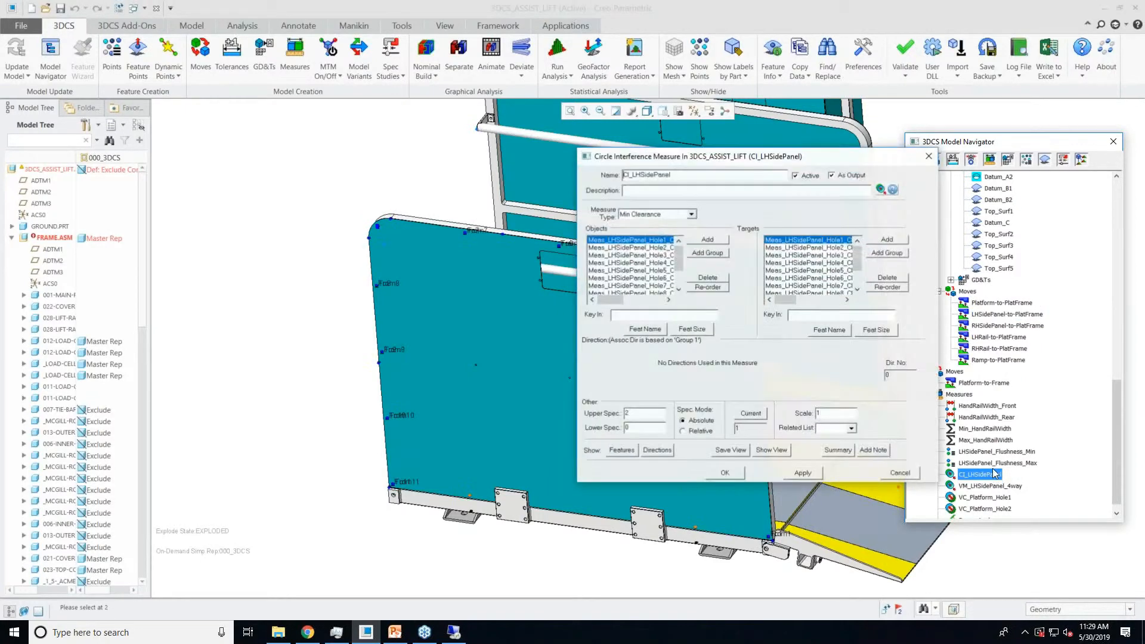
drag(699, 163, 878, 184)
shift+middle_drag(653, 233, 587, 207)
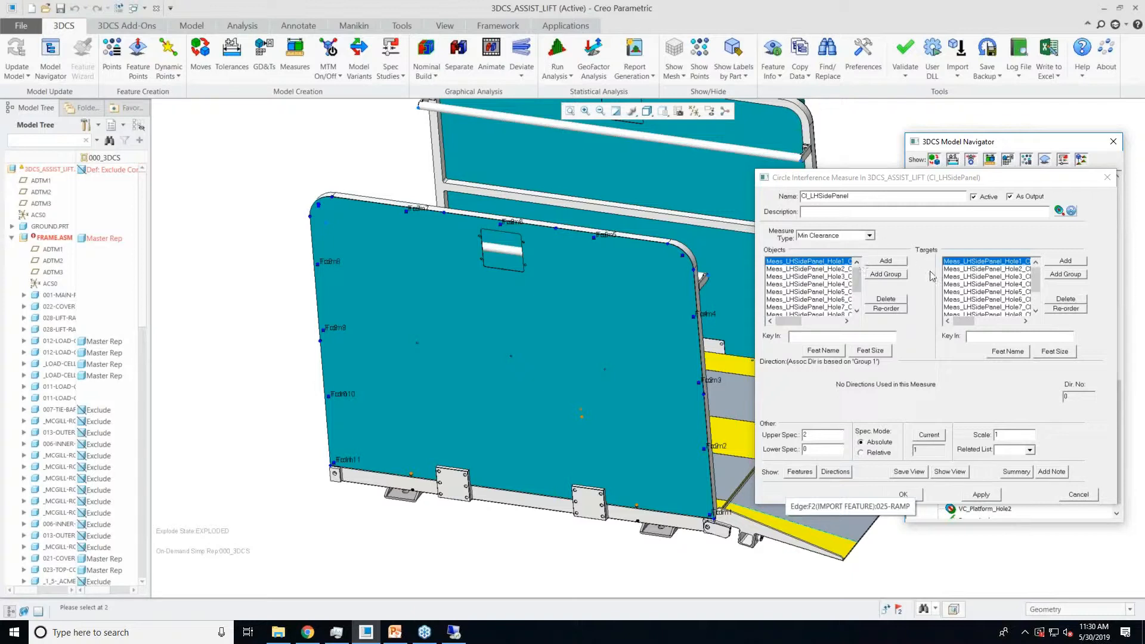
click(870, 236)
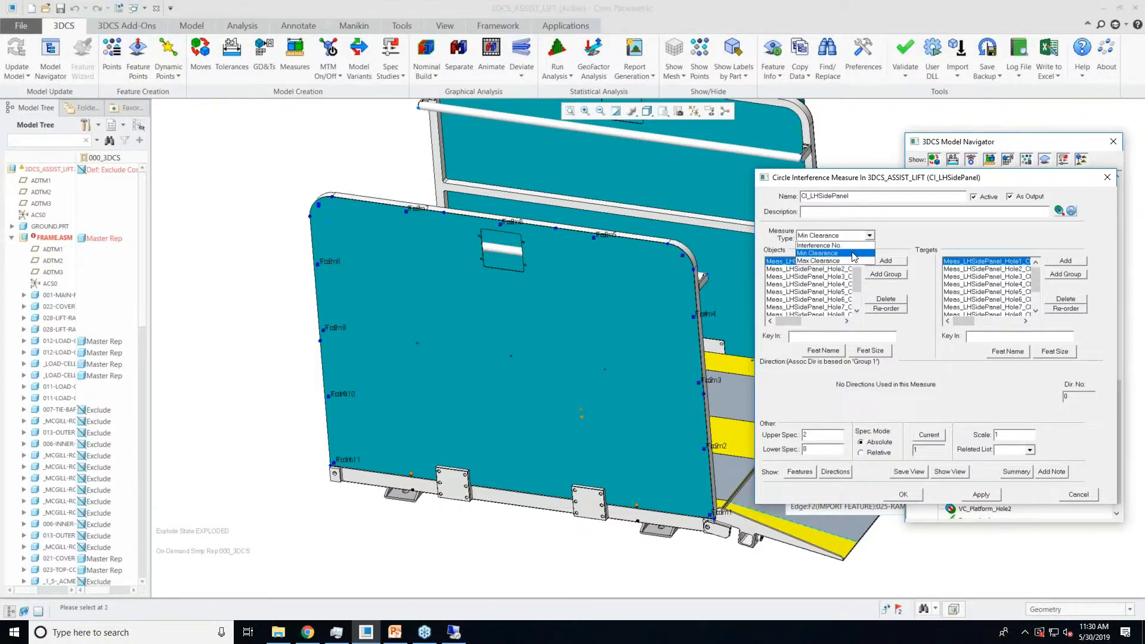
click(854, 255)
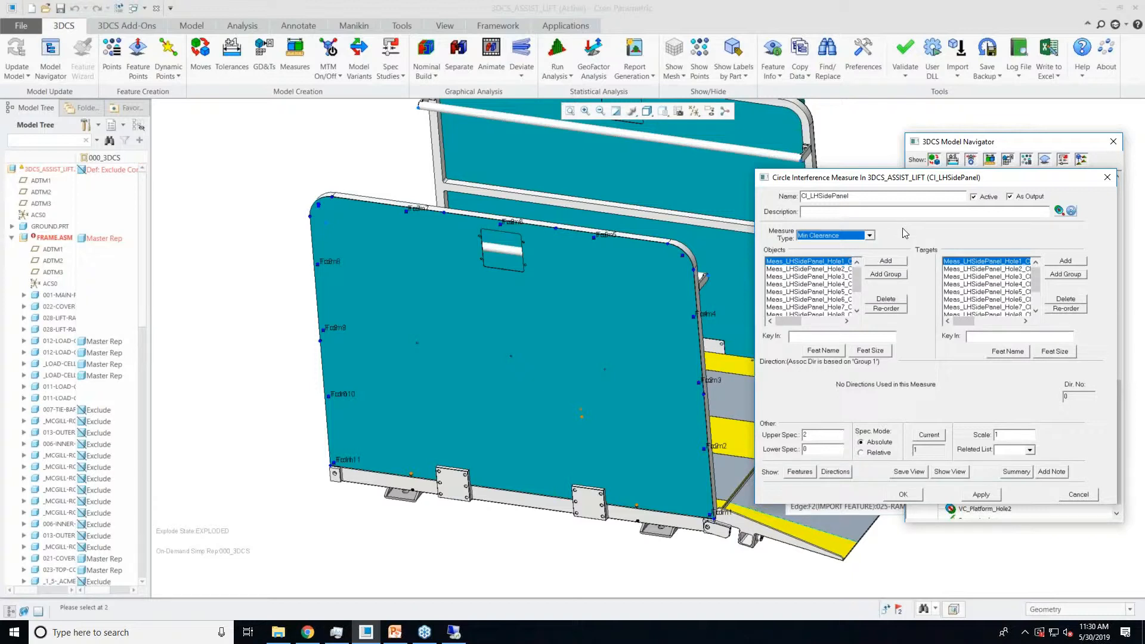
Read the Circle Interference help on input requirements and clearance output modes, and accept the CI_LHSidePanel measure
click(1065, 213)
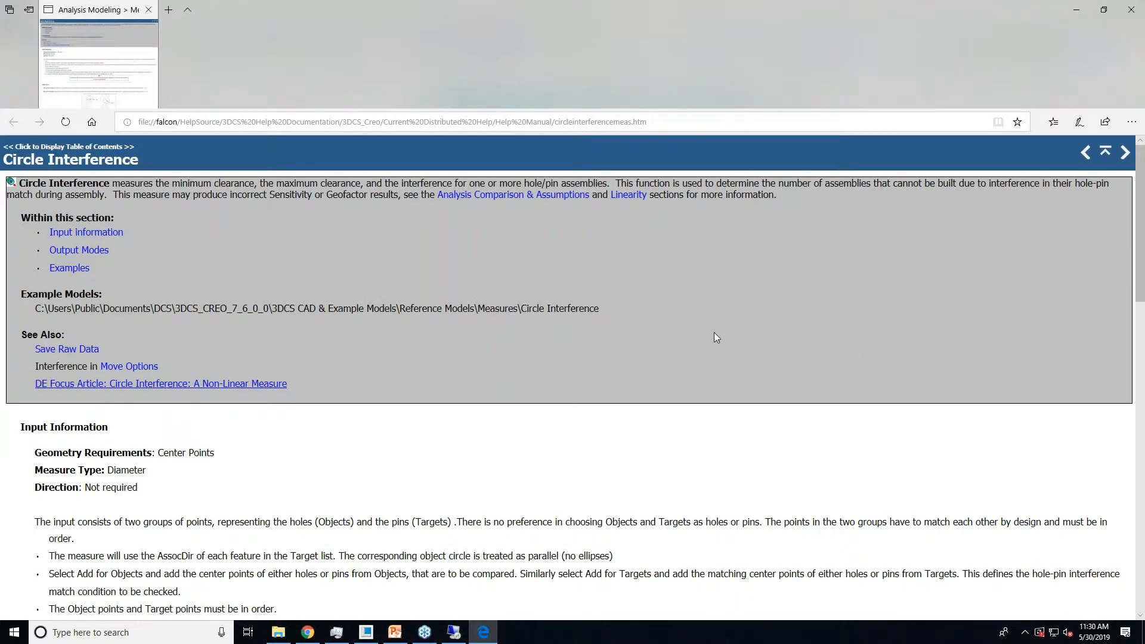
scroll(642, 332, down, 4)
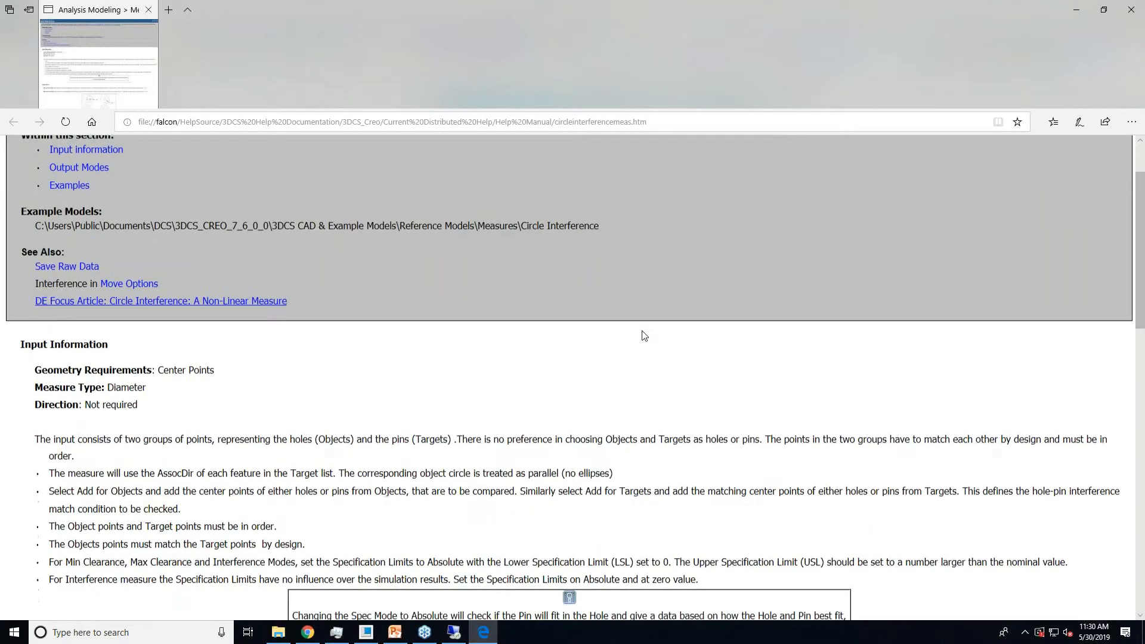
scroll(644, 336, down, 5)
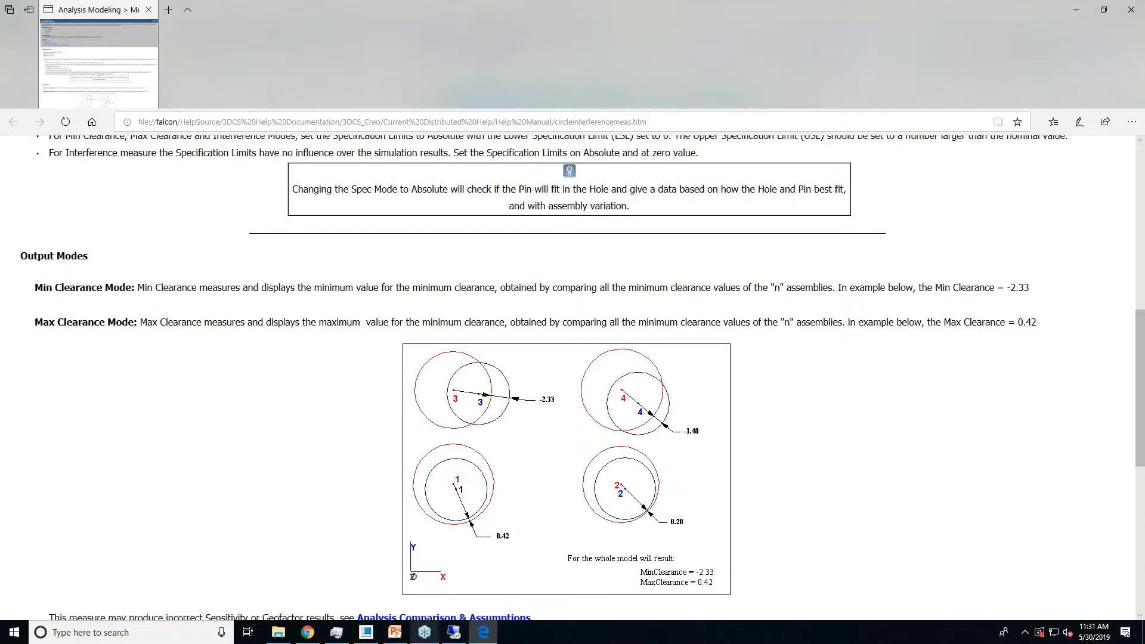
click(366, 632)
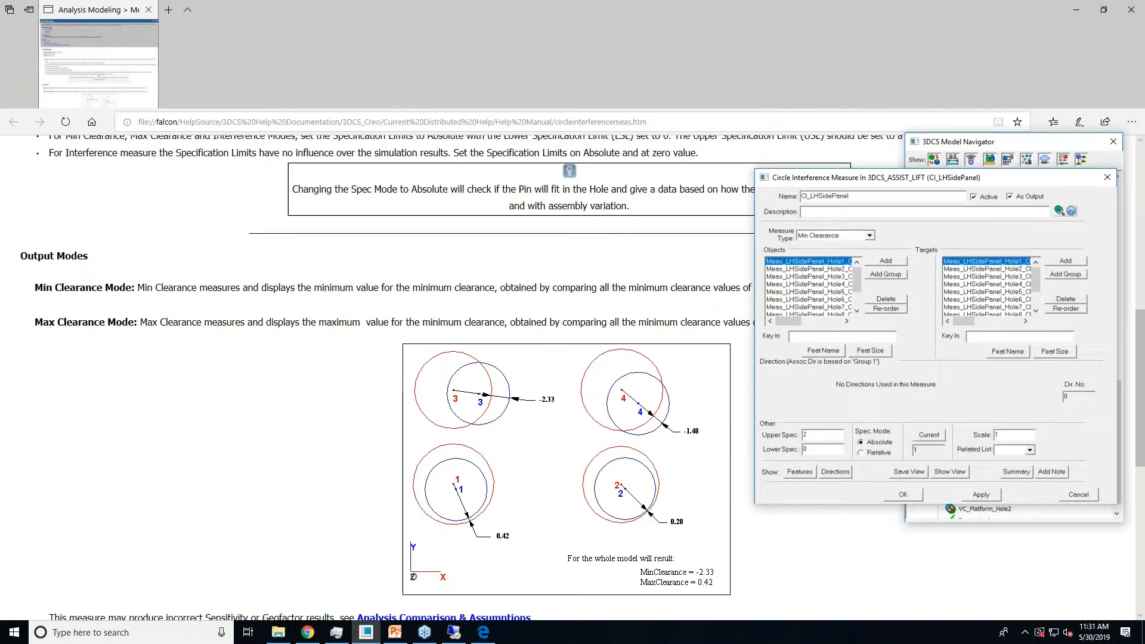
click(366, 633)
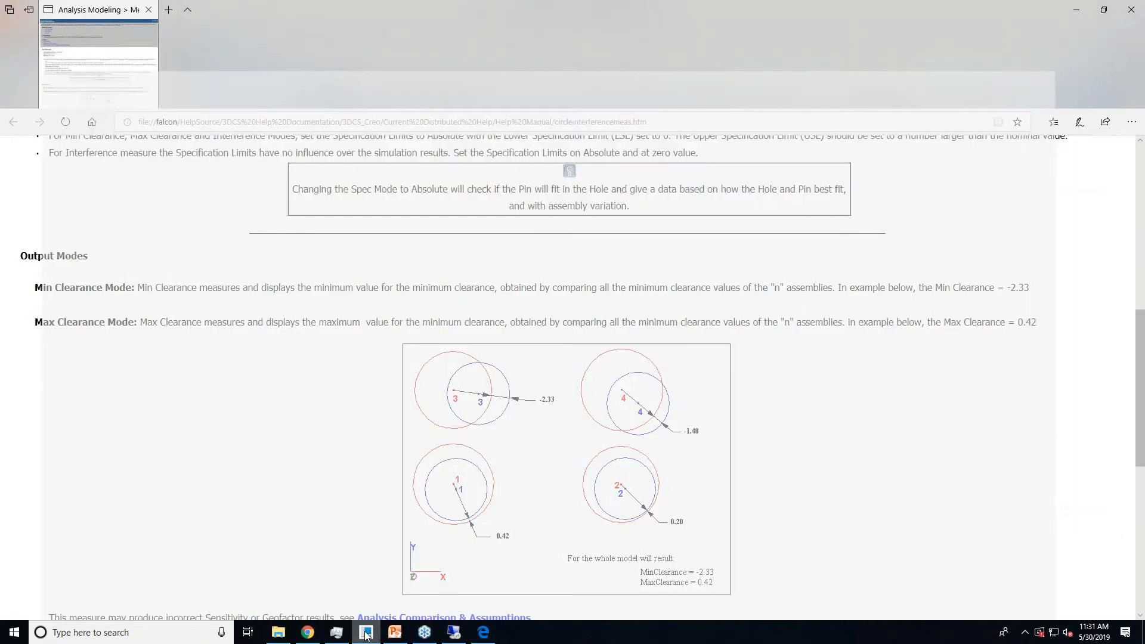
click(367, 634)
drag(913, 179, 615, 187)
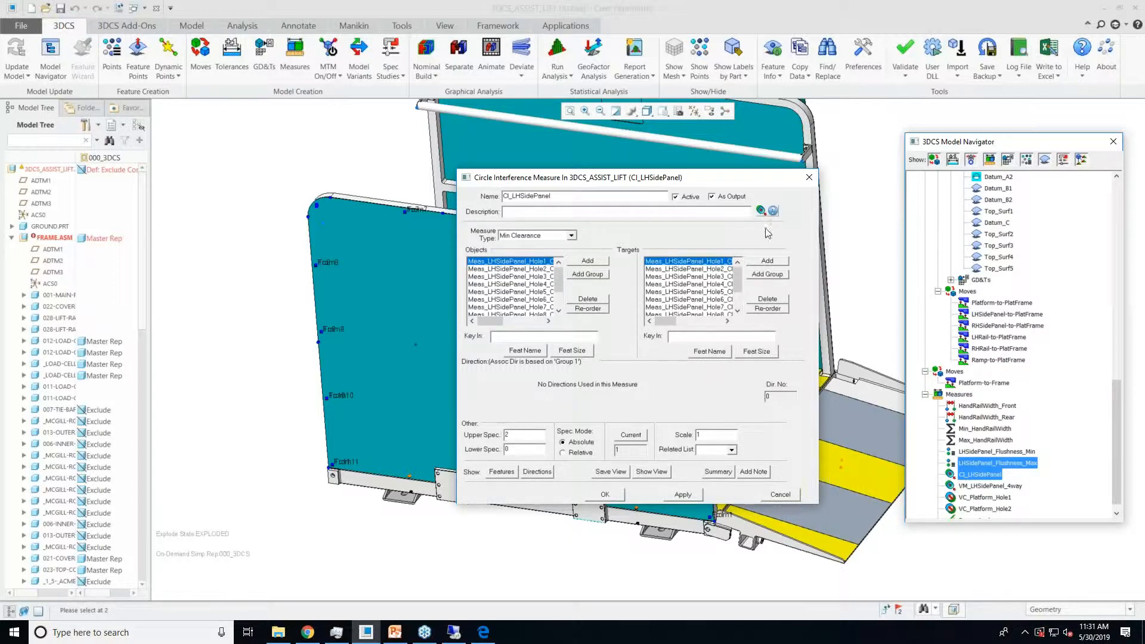
click(604, 495)
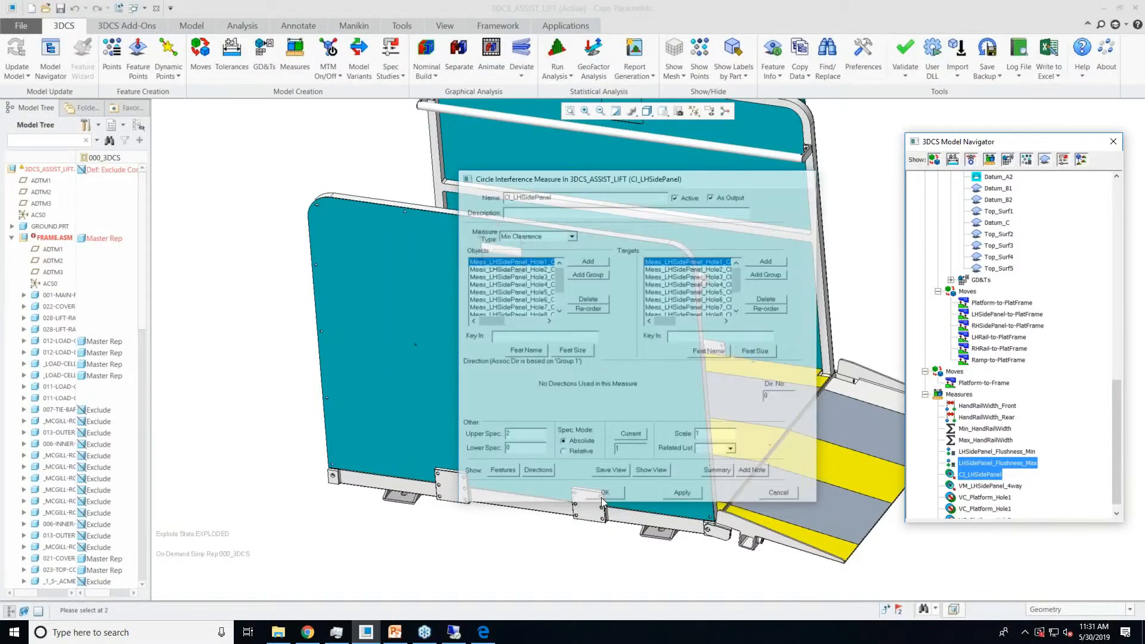
Review the settings of the HandRailWidth_Front point distance measure and accept it
click(967, 406)
double_click(967, 406)
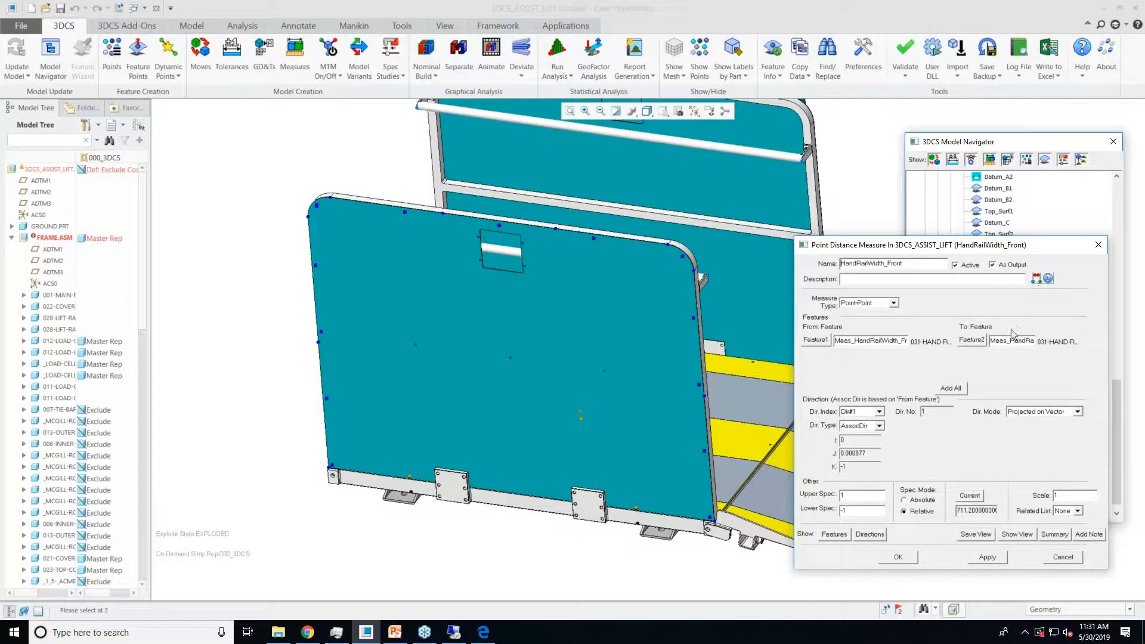
click(900, 557)
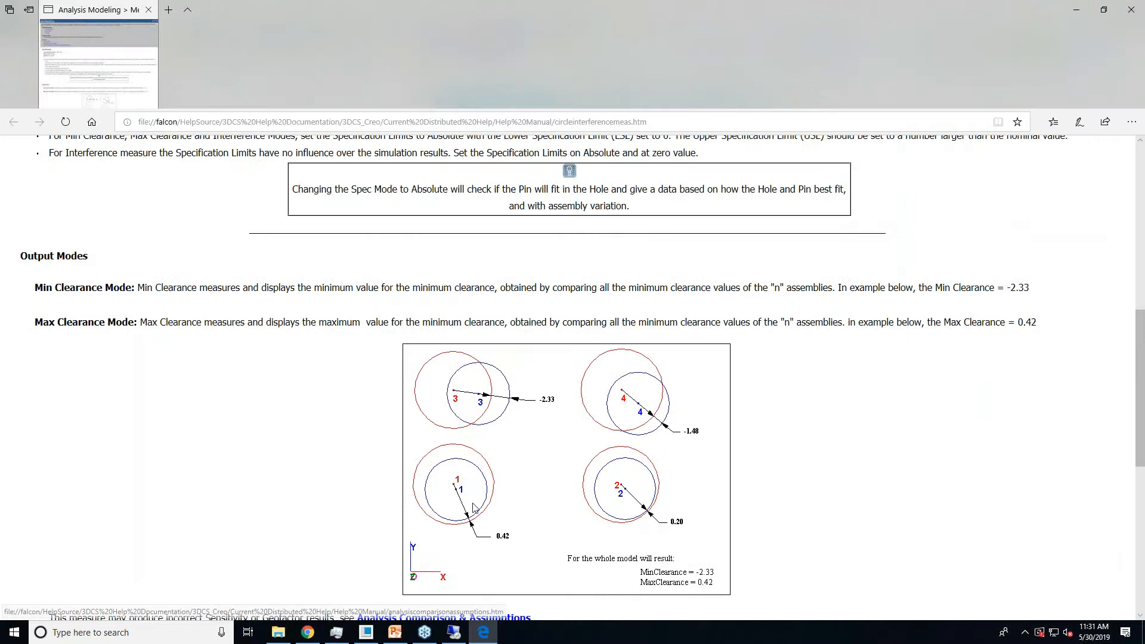
Examine the clearance example diagram and Interference Mode description in the help page, and close the help
scroll(474, 508, down, 1)
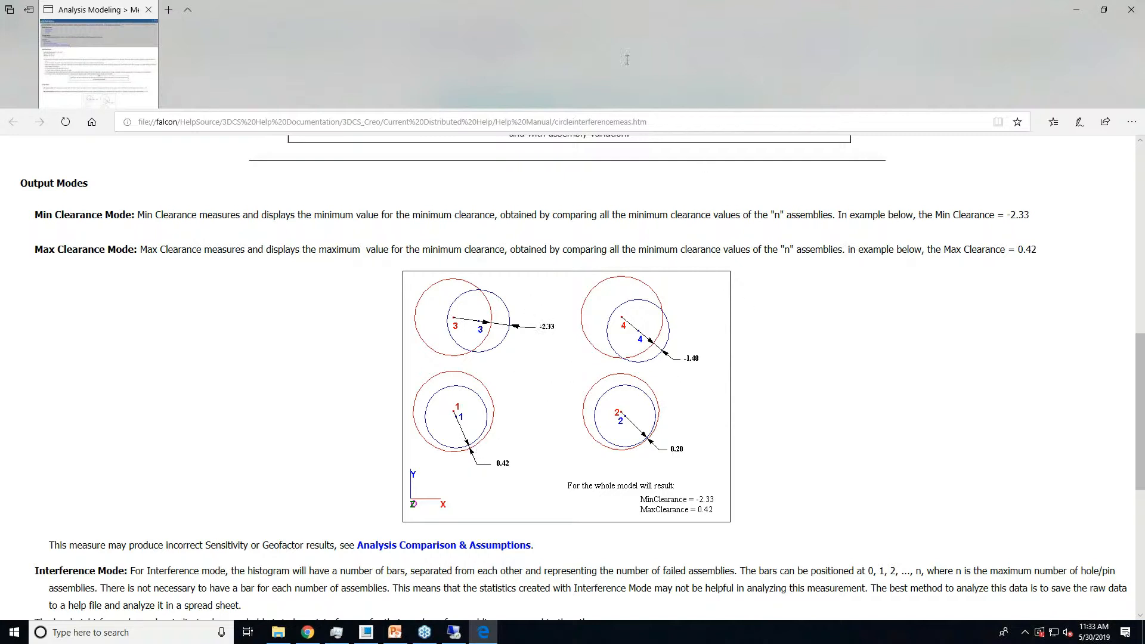
click(1129, 9)
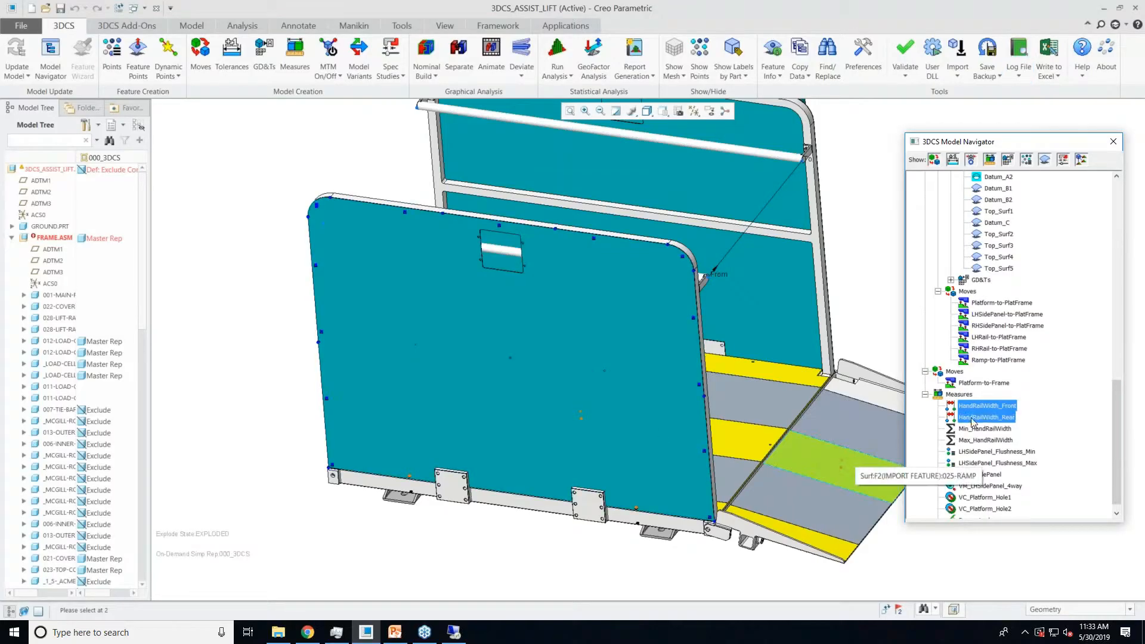
Reopen the CI_LHSidePanel measure and start a Deviate run with the side panel in view
click(993, 474)
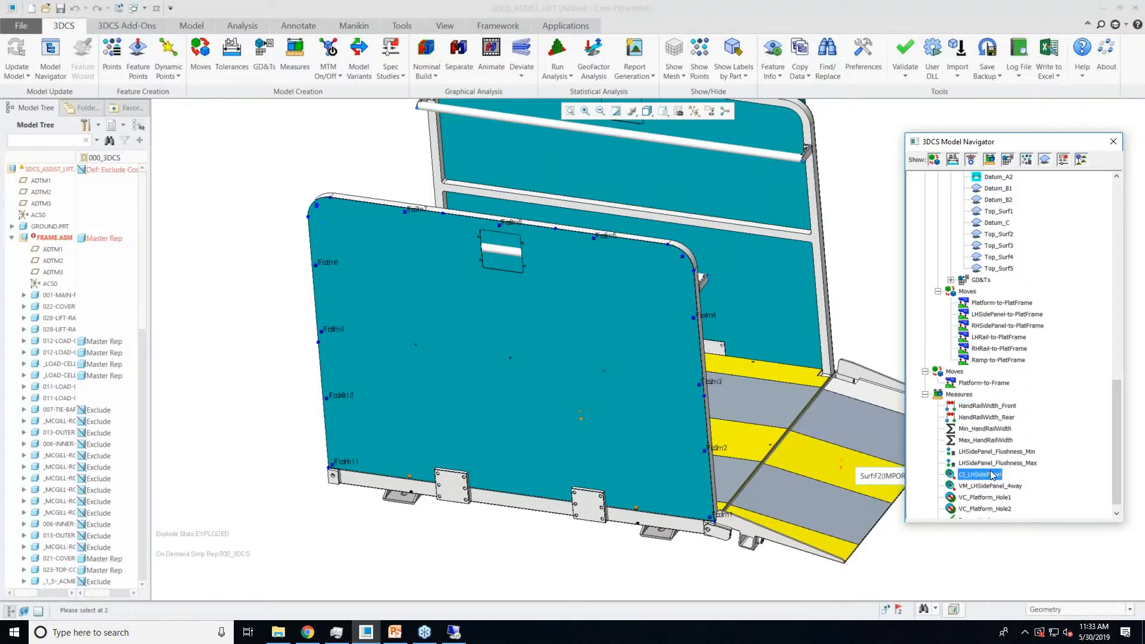
double_click(993, 474)
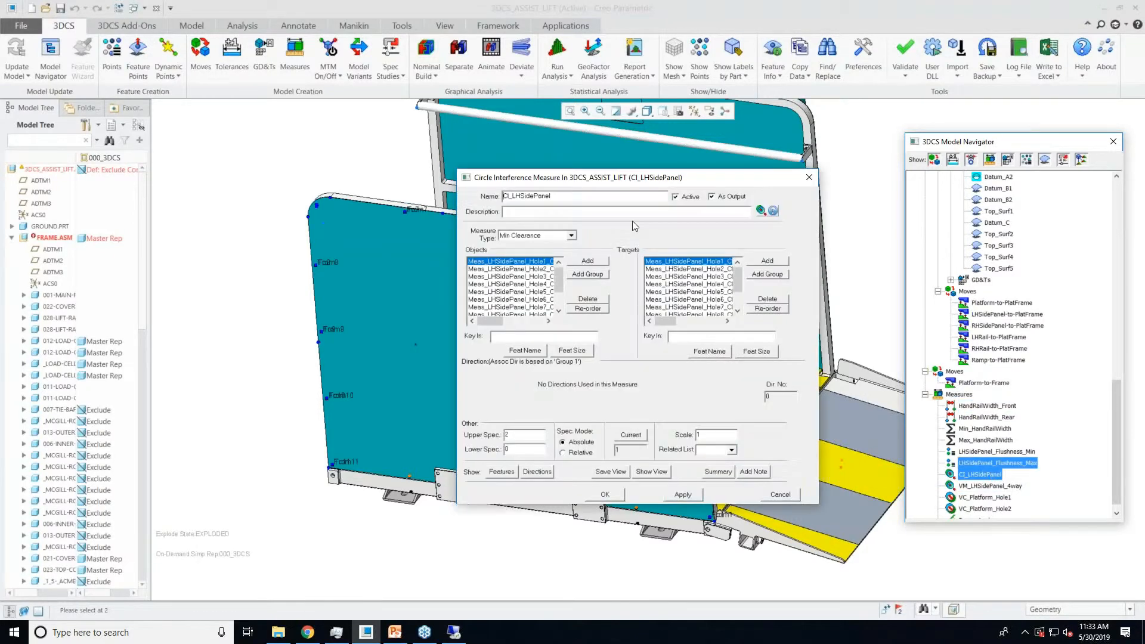
drag(600, 179, 777, 171)
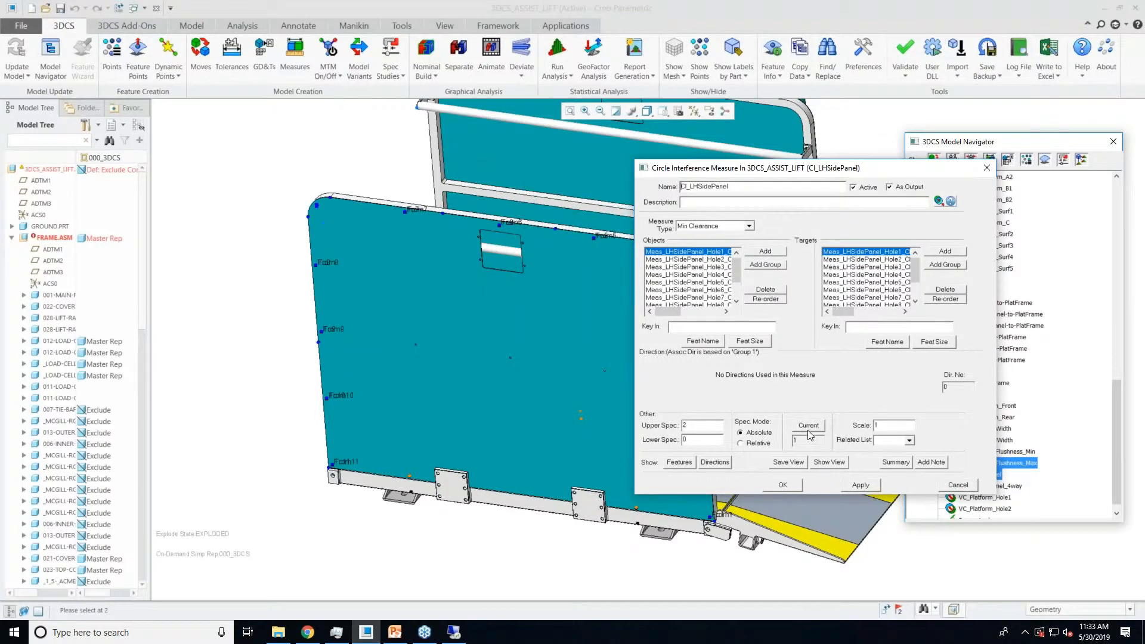
shift+middle_drag(498, 310, 430, 322)
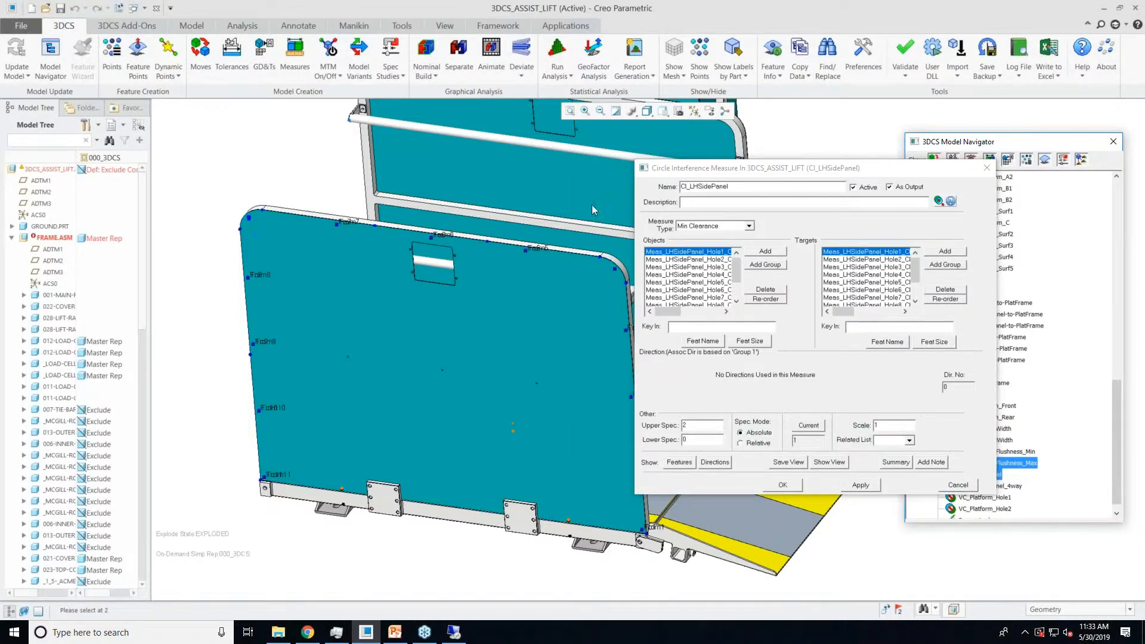
click(522, 49)
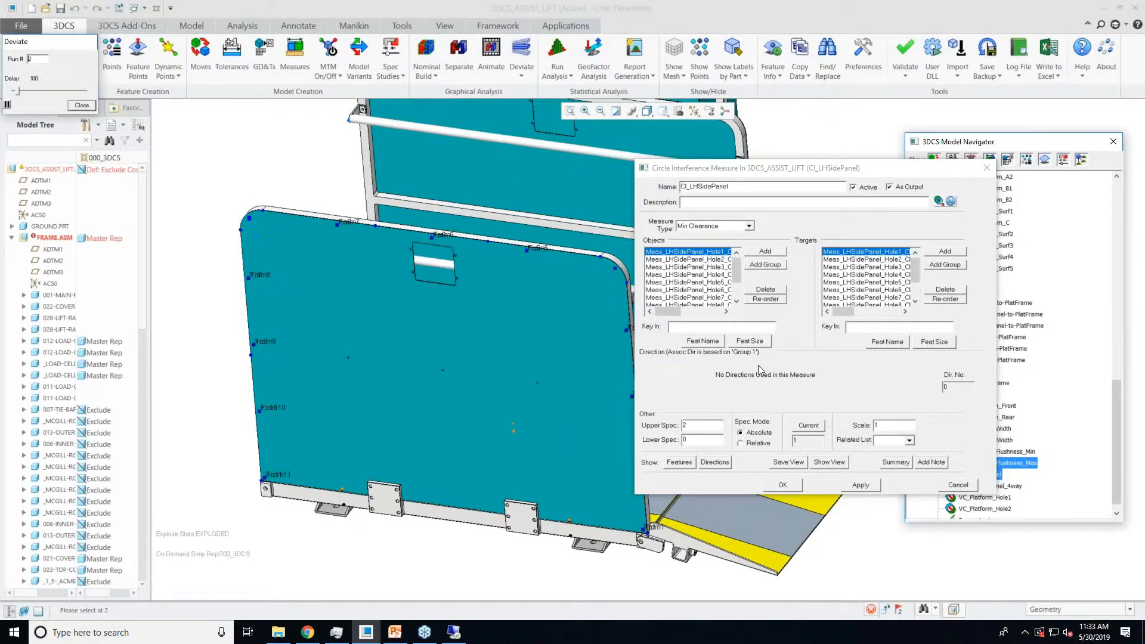
Sample the current minimum clearance repeatedly while the model deviates, and end the Deviate run
click(808, 426)
click(809, 426)
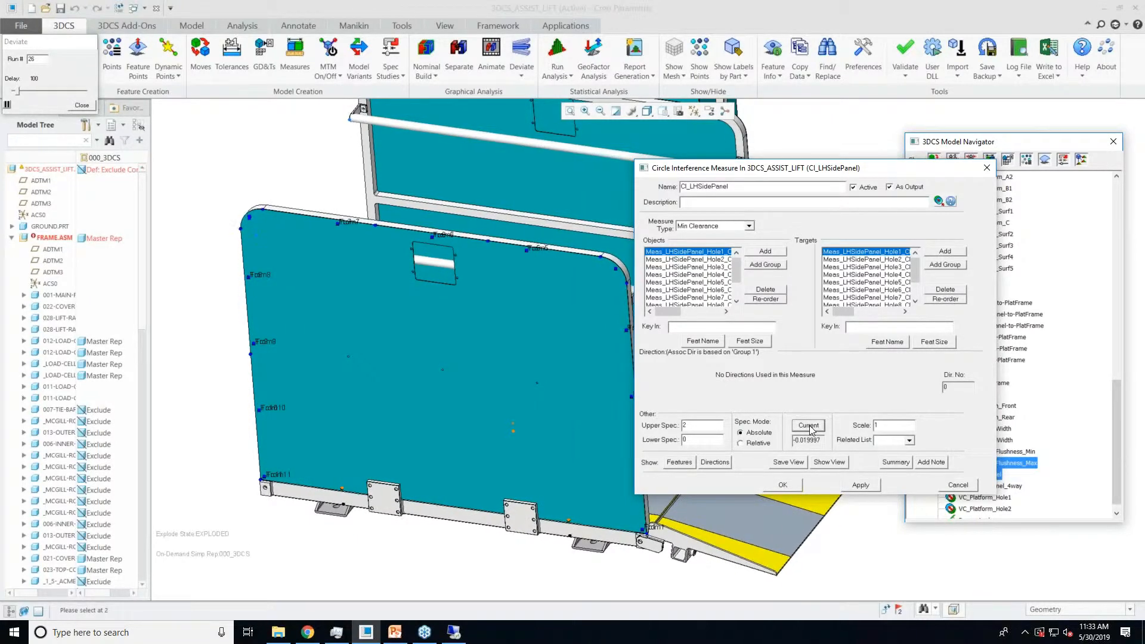
click(808, 426)
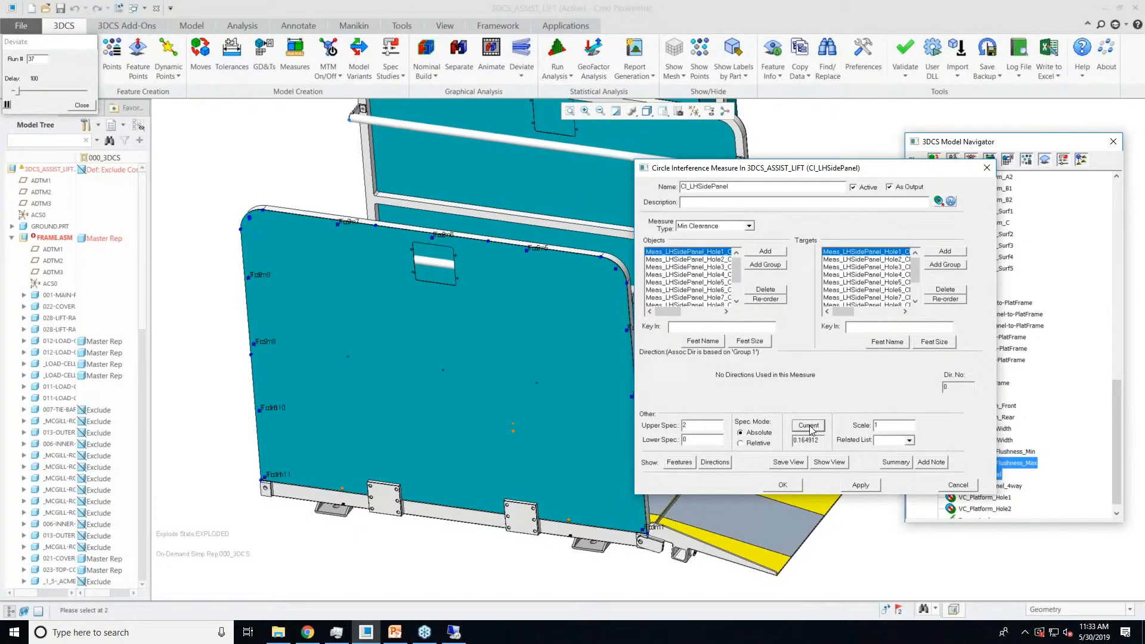
click(810, 430)
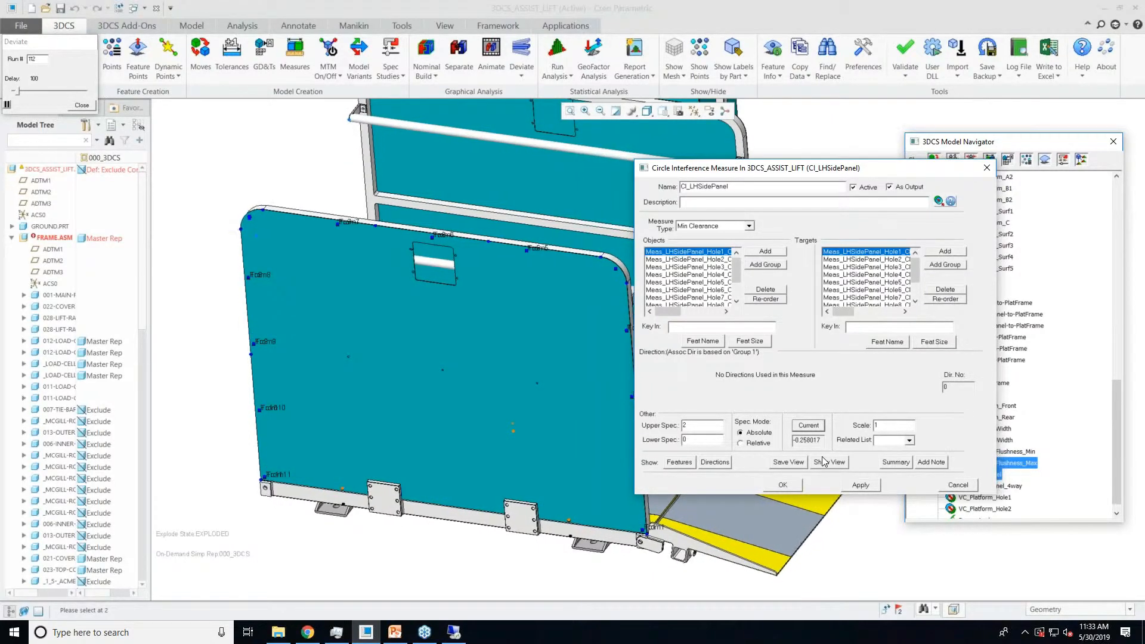
click(820, 427)
click(821, 428)
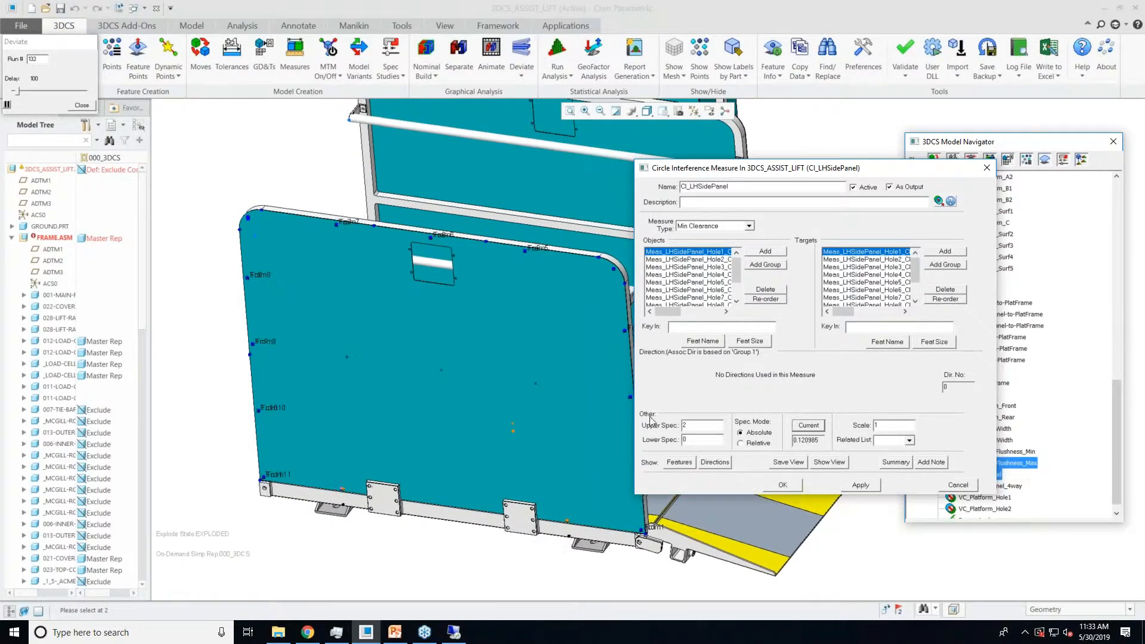
click(90, 107)
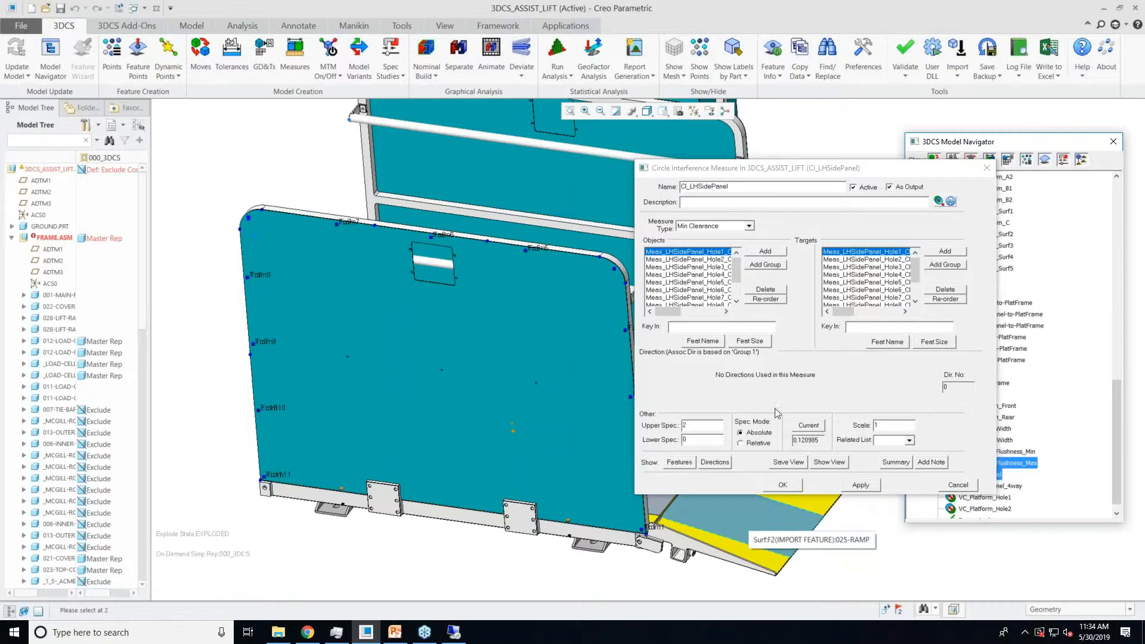
Check the lower spec limit of the CI_LHSidePanel measure and accept the measure
double_click(686, 440)
click(688, 442)
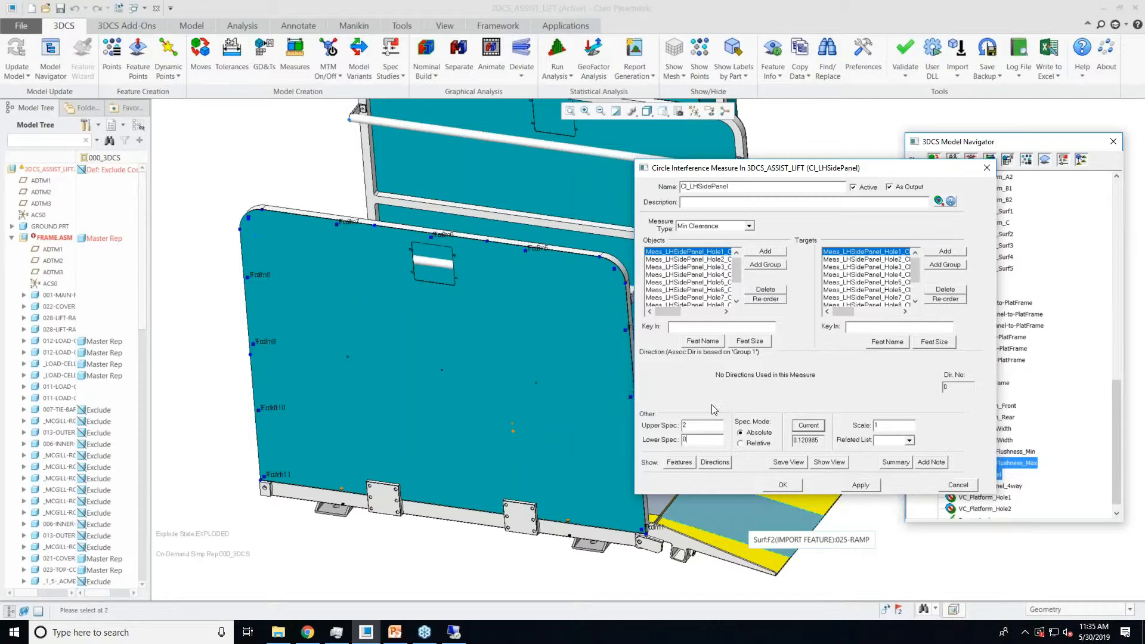
click(790, 486)
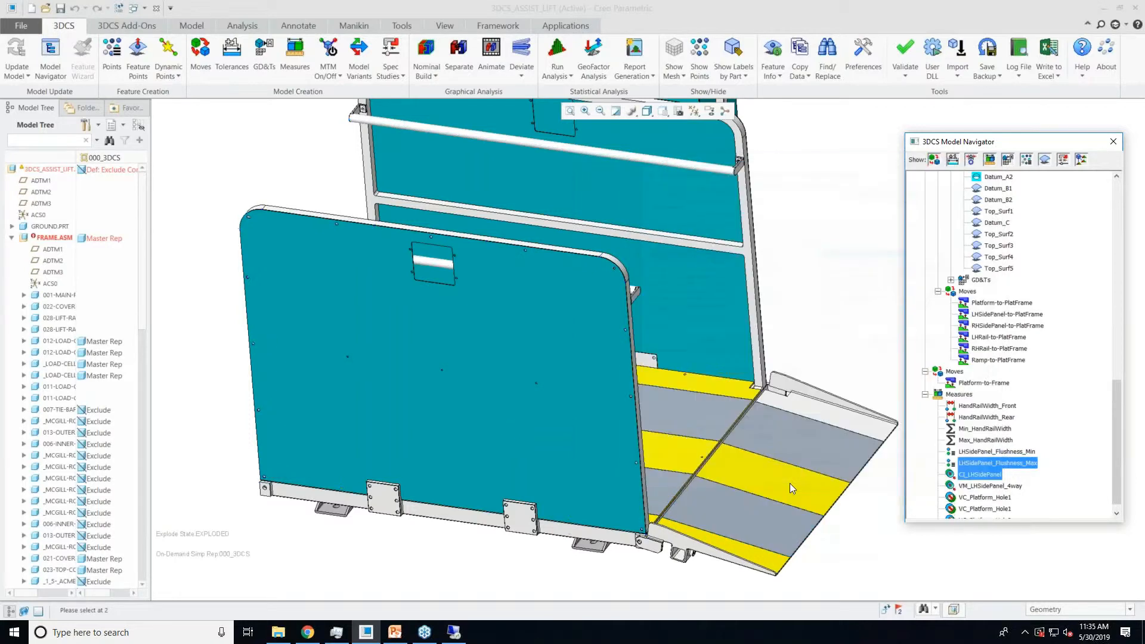
Open the HandRailWidth_Front point distance measure and return the model to nominal with Nominal Build
click(973, 315)
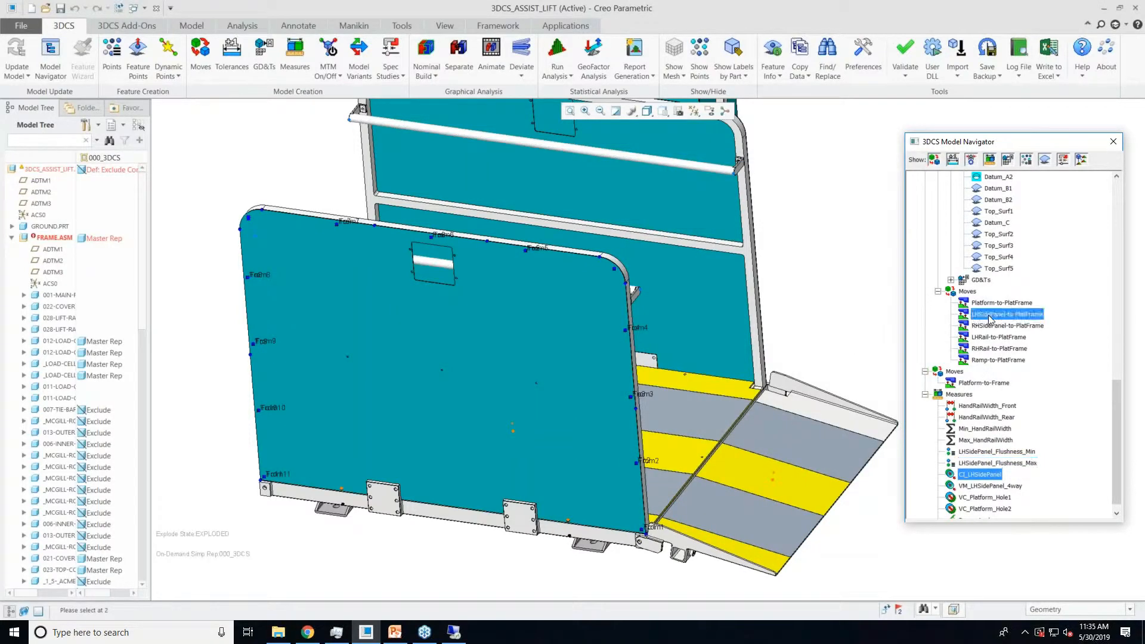
click(990, 406)
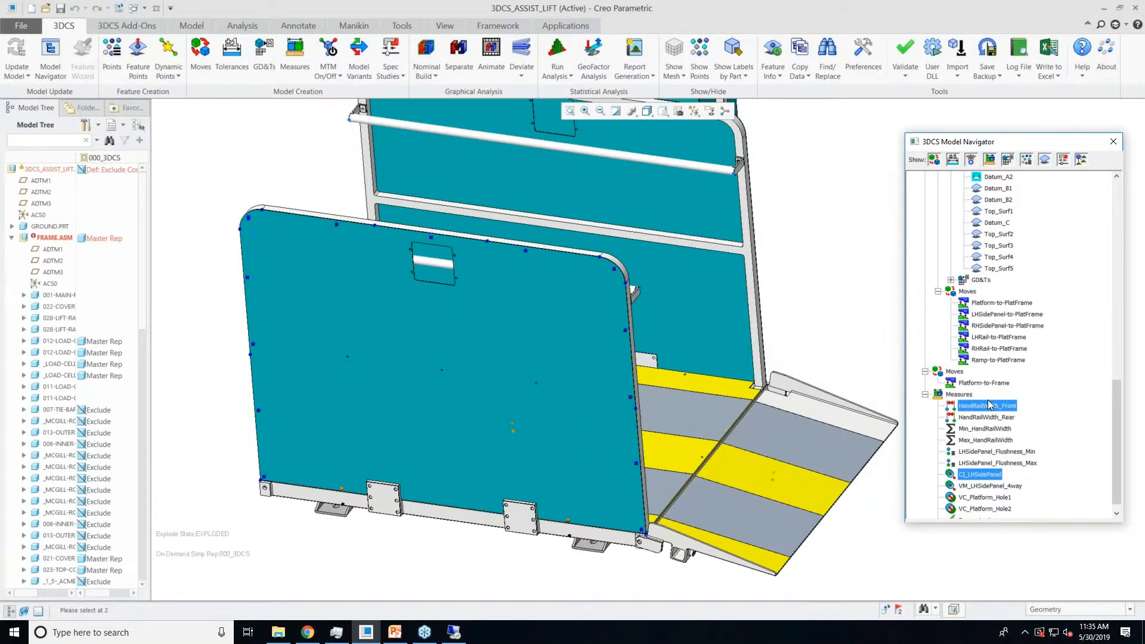
double_click(989, 406)
double_click(869, 498)
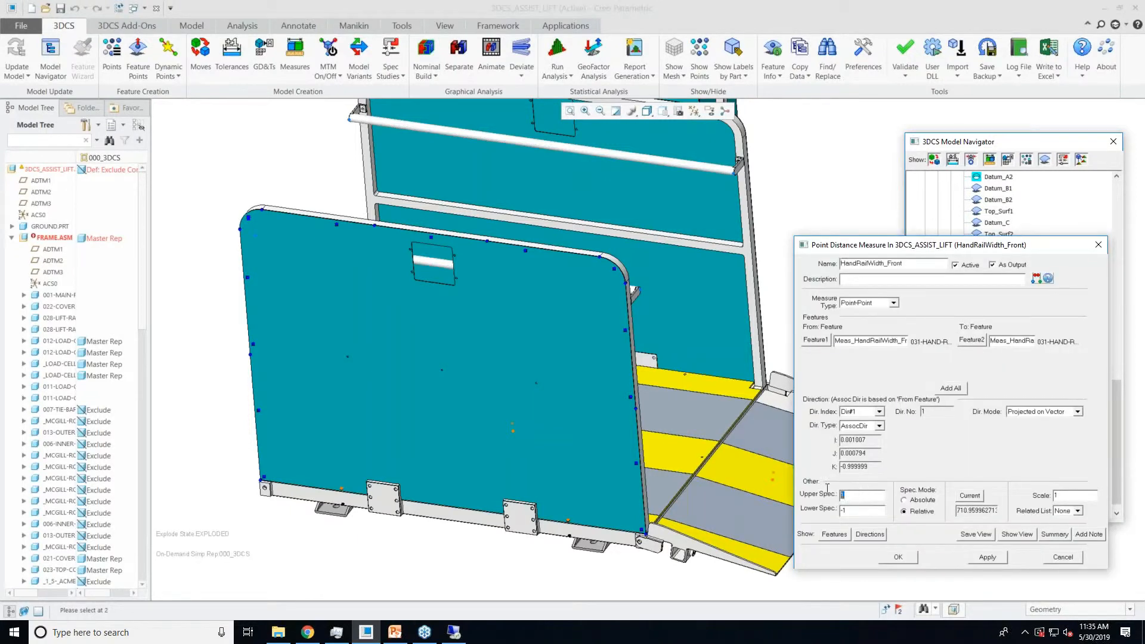
click(972, 494)
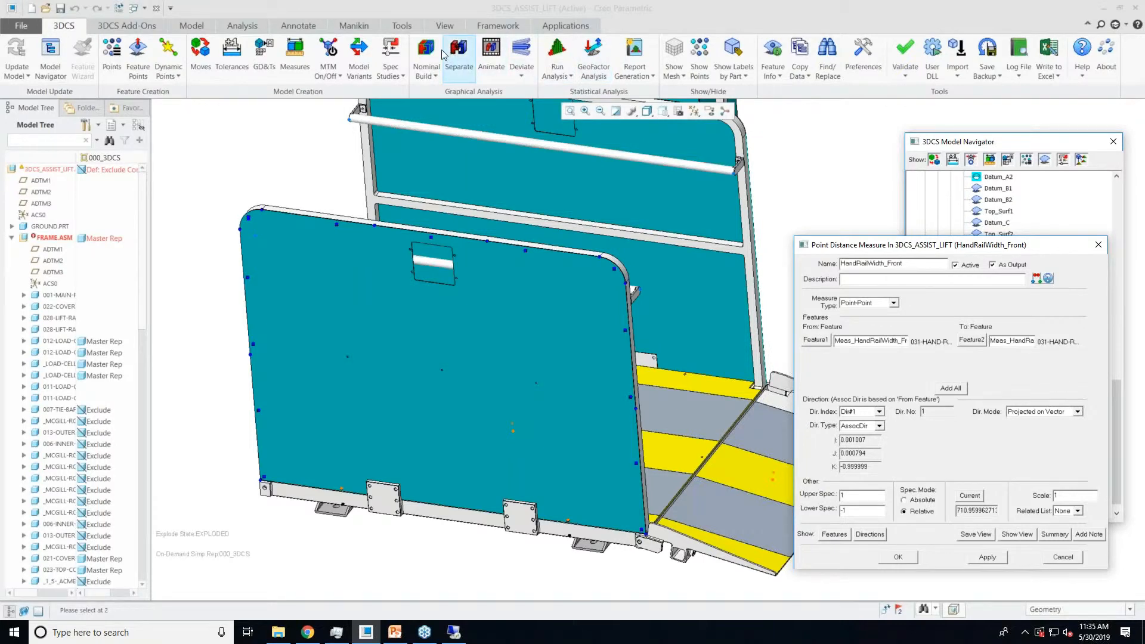
click(426, 52)
Set HandRailWidth_Front's lower spec to 710 and upper spec to 712 in Absolute mode, and accept the measure
double_click(844, 511)
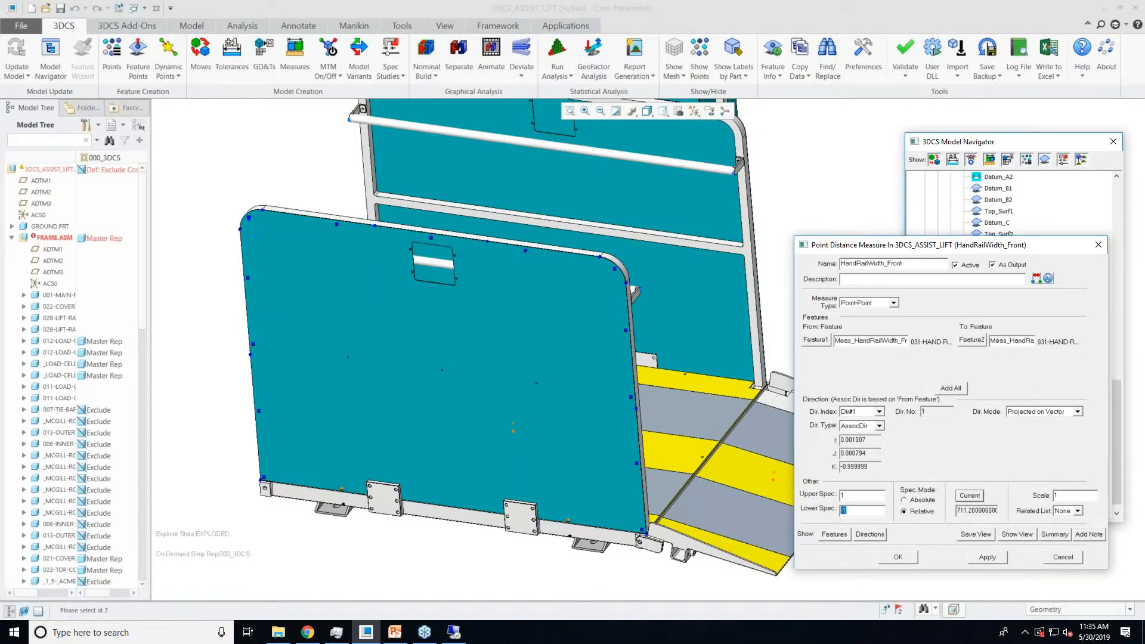
text(710)
drag(865, 497, 834, 495)
text(712)
click(914, 499)
click(903, 557)
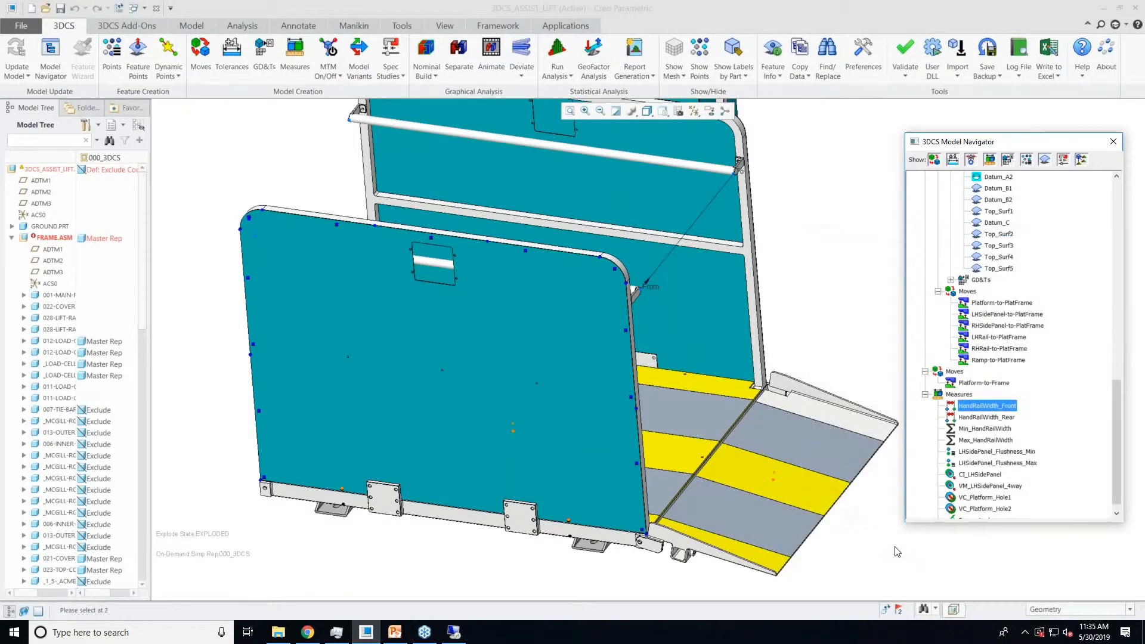
Open the Min_HandRailWidth combination measure, check its measure mode, evaluate its current value, and accept the measure
click(976, 431)
double_click(976, 430)
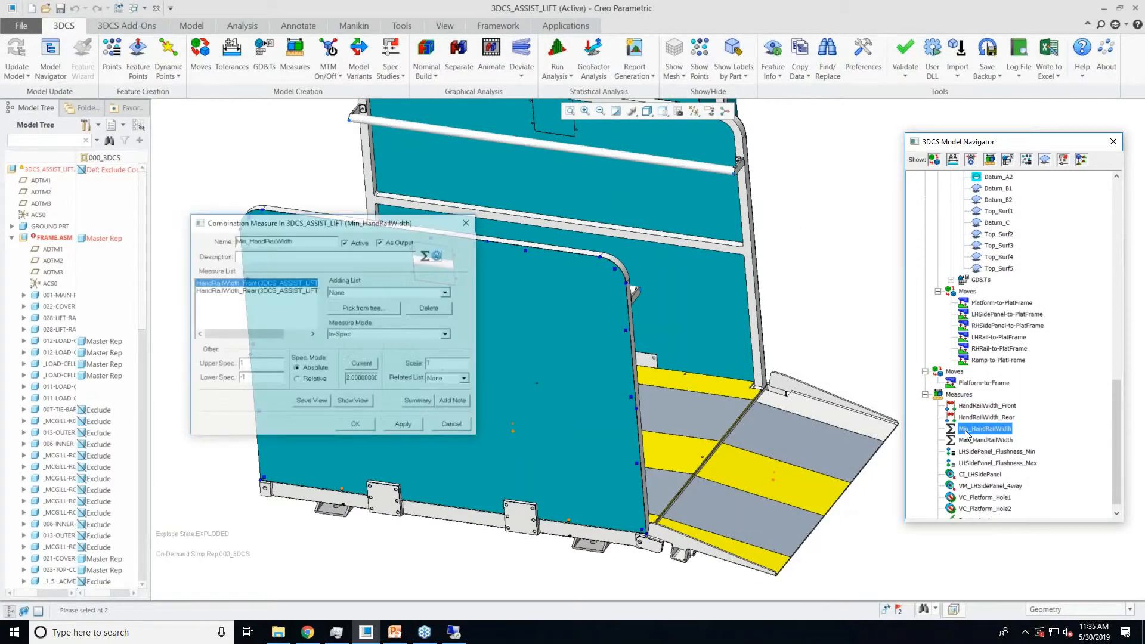
click(361, 335)
click(360, 335)
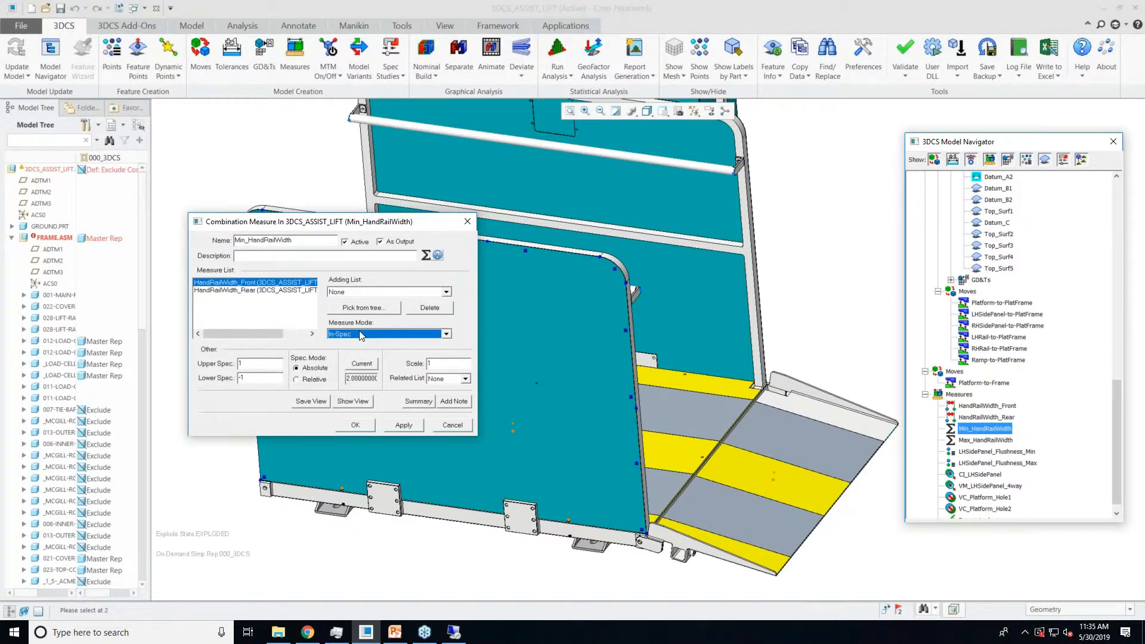
click(359, 364)
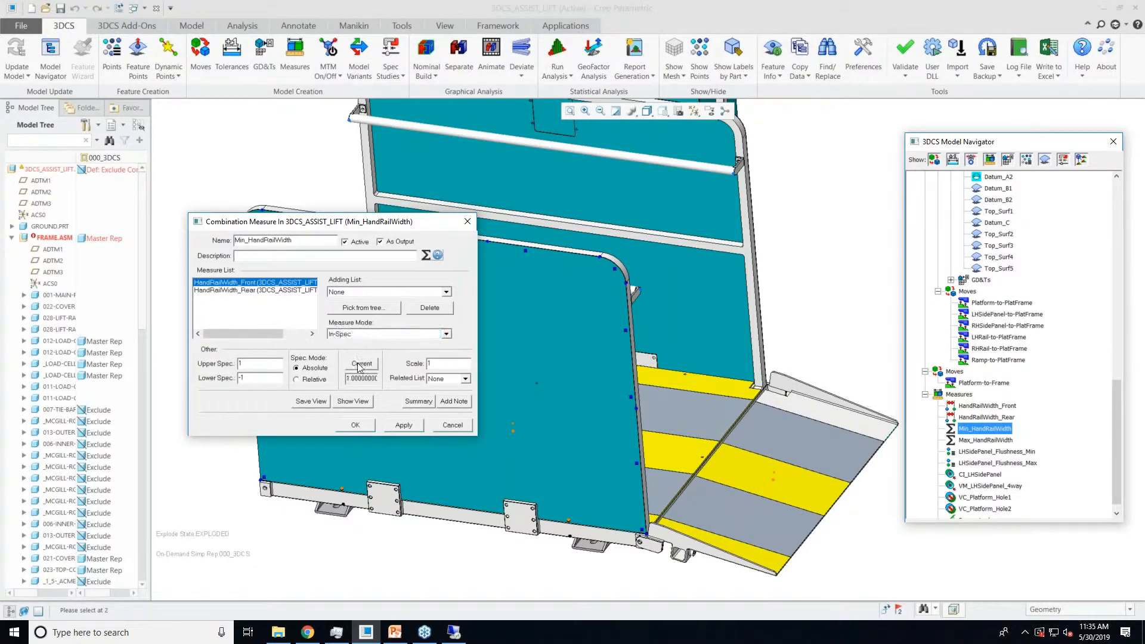
click(357, 422)
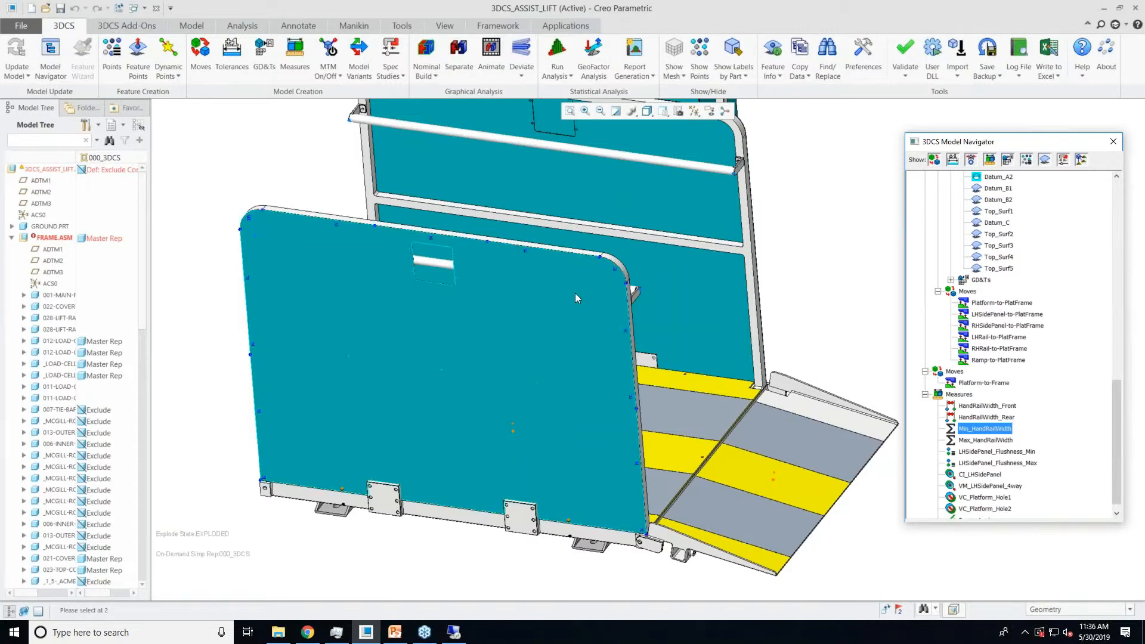
Add the Ramp_Angle measure to the selection and examine the ramp and side panel of the lift
shift+middle_drag(457, 544, 489, 556)
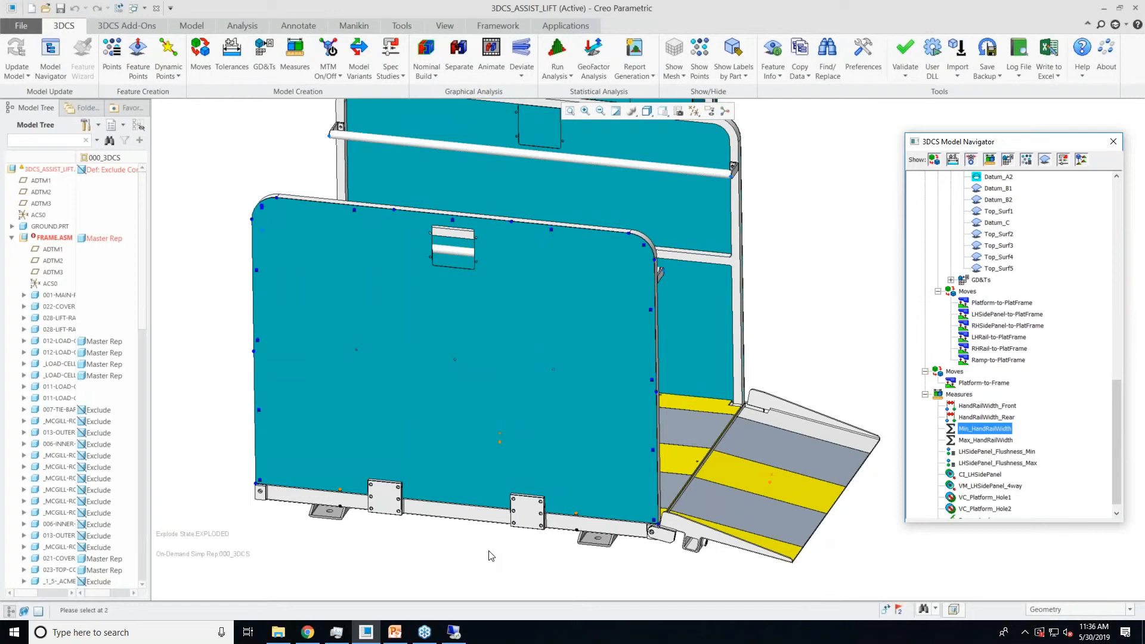
ctrl+click(974, 475)
scroll(963, 507, down, 1)
scroll(935, 529, down, 1)
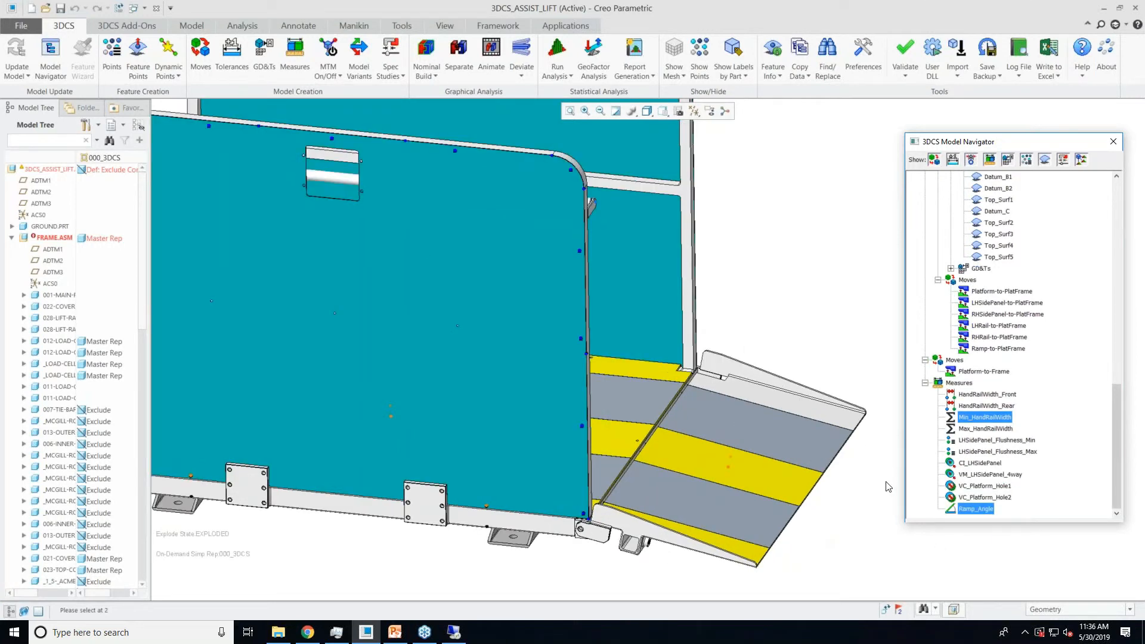
scroll(888, 486, up, 1)
middle_drag(648, 484, 668, 503)
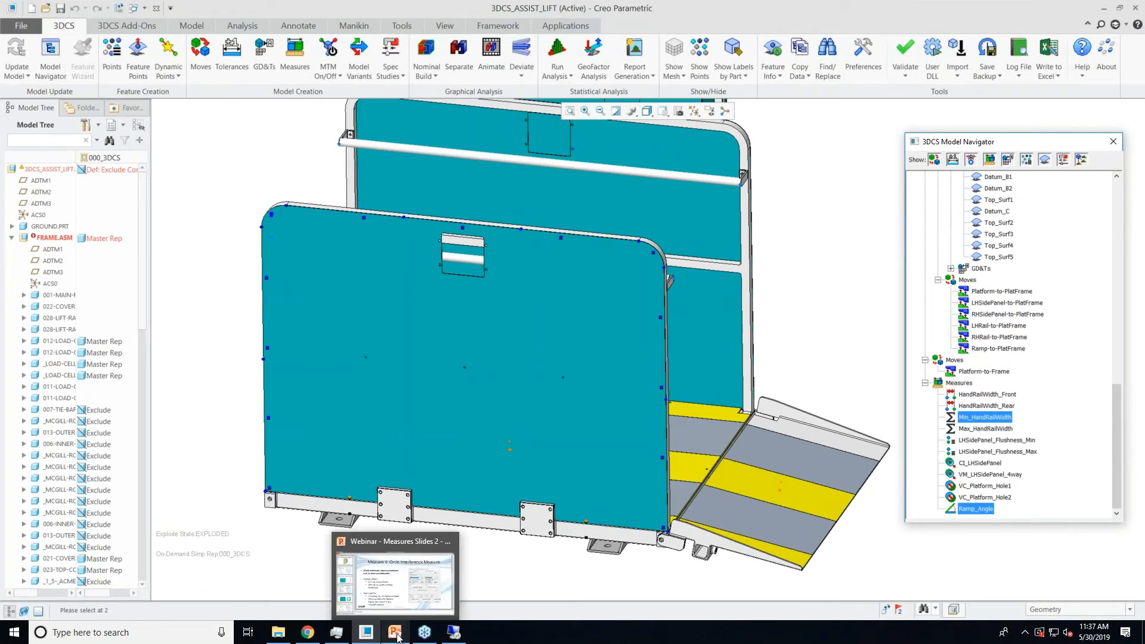
Switch to the Measures Slides 2 presentation in PowerPoint and go to slide 12 on the Output 5 validation measure
click(397, 634)
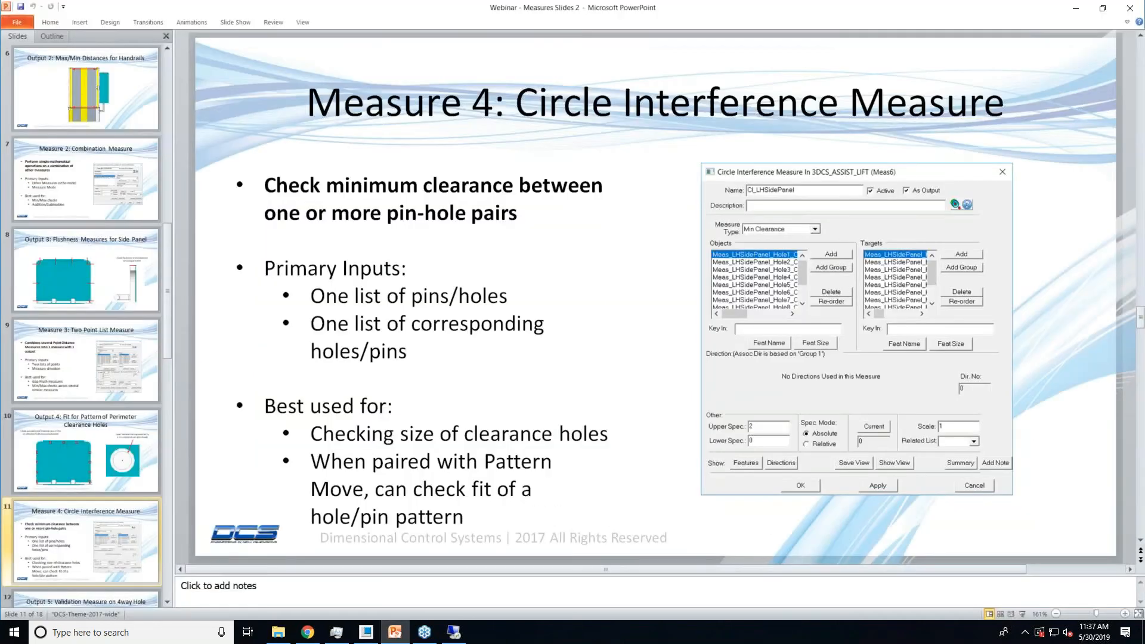
scroll(95, 514, down, 2)
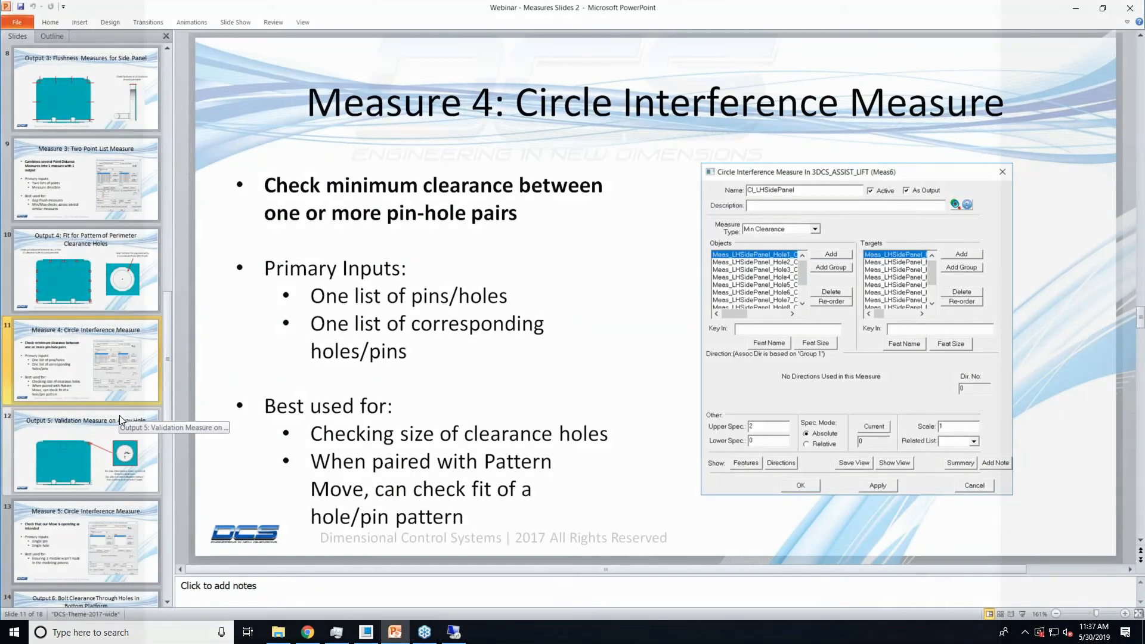
click(119, 415)
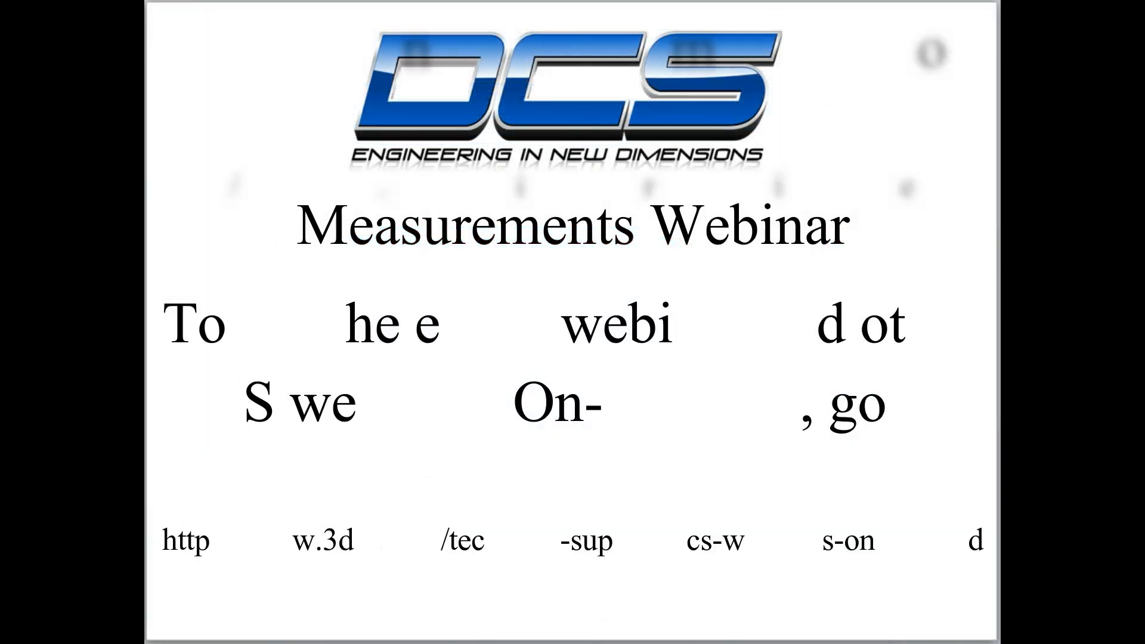